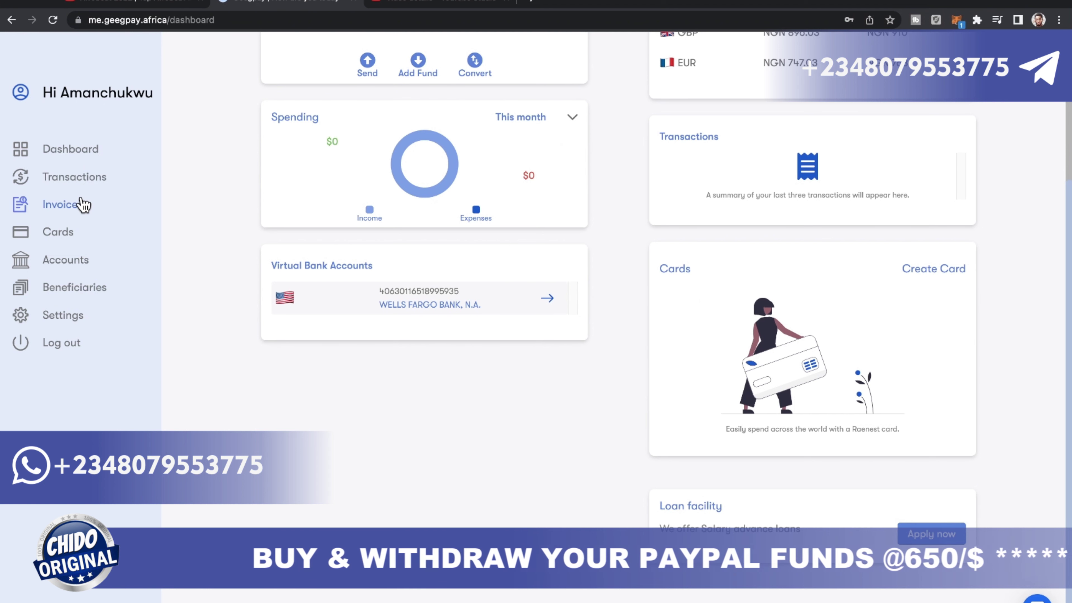
# - Tour Transactions, Invoices, Cards and the USD virtual account, then open Beneficiaries
pyautogui.click(84, 152)
pyautogui.click(91, 180)
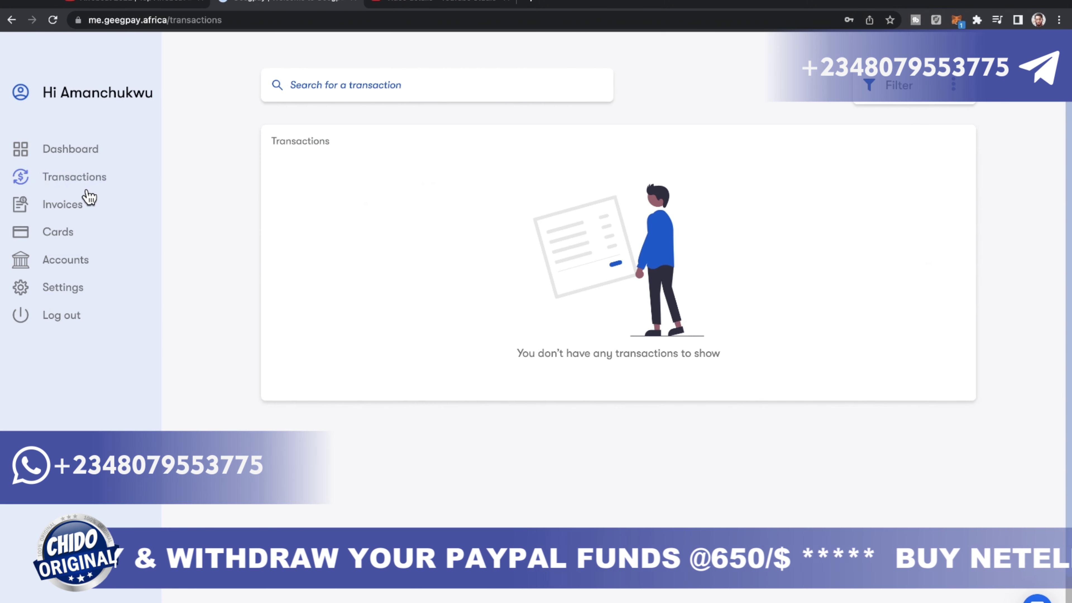
pyautogui.click(78, 207)
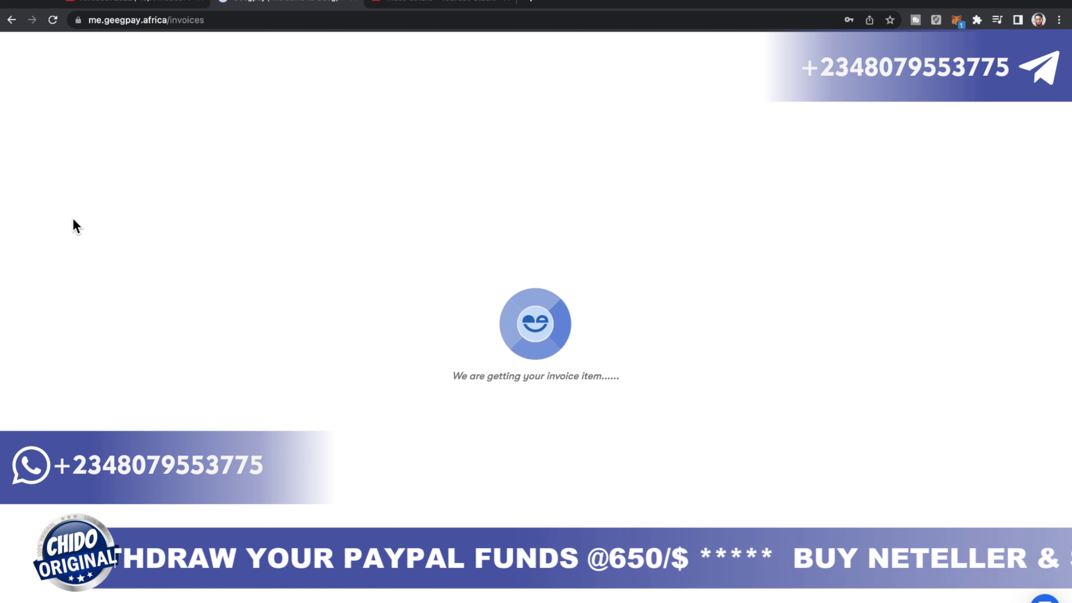
pyautogui.click(66, 233)
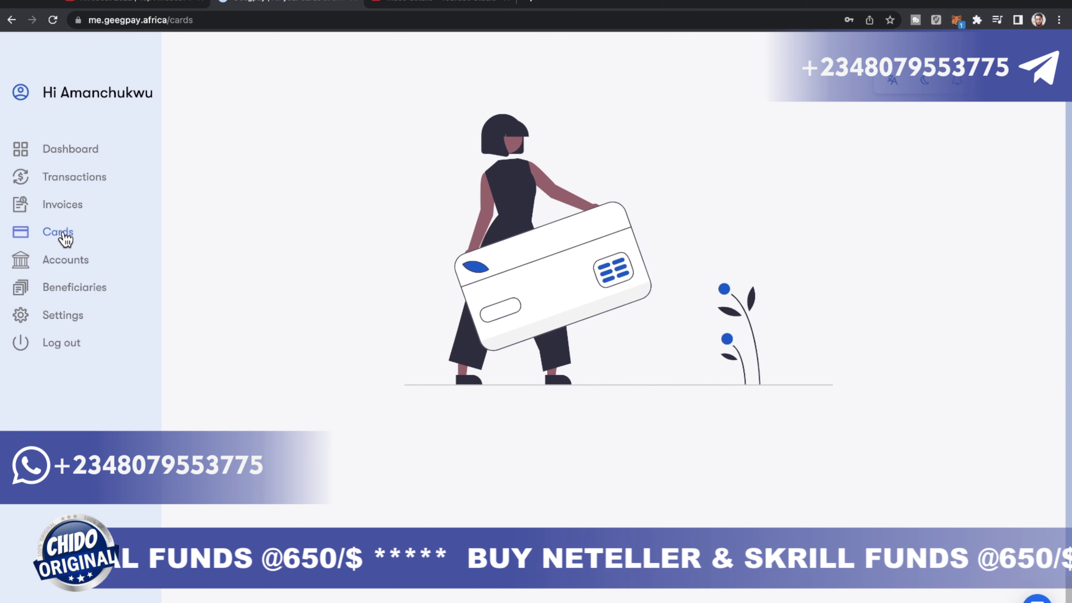
pyautogui.click(84, 266)
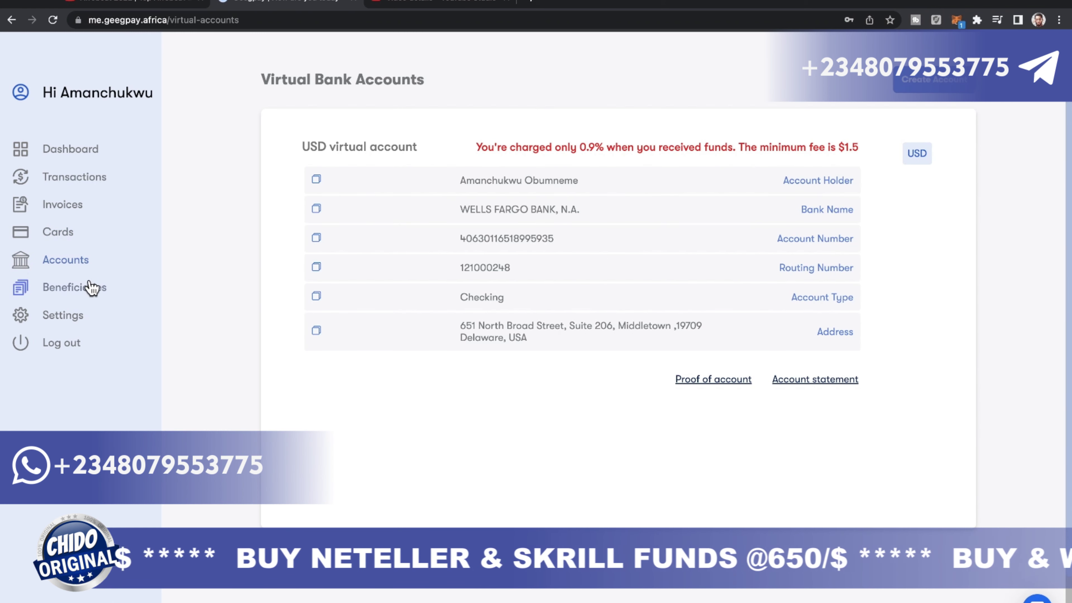
pyautogui.click(90, 288)
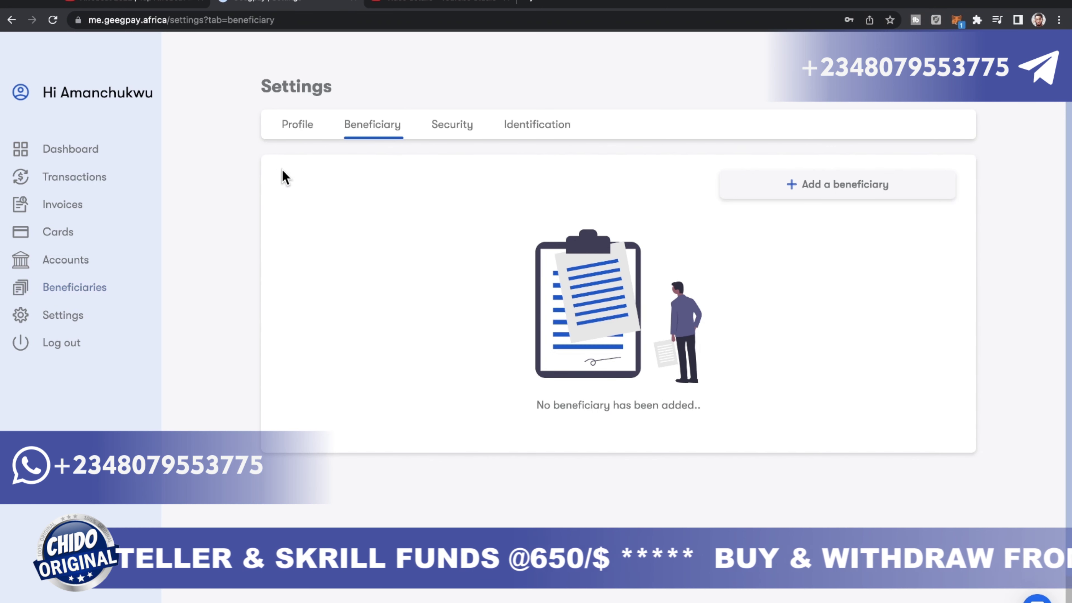
# - Start a Bank Transfer beneficiary with Nigerian Naira currency and Nigeria as the country
pyautogui.click(781, 186)
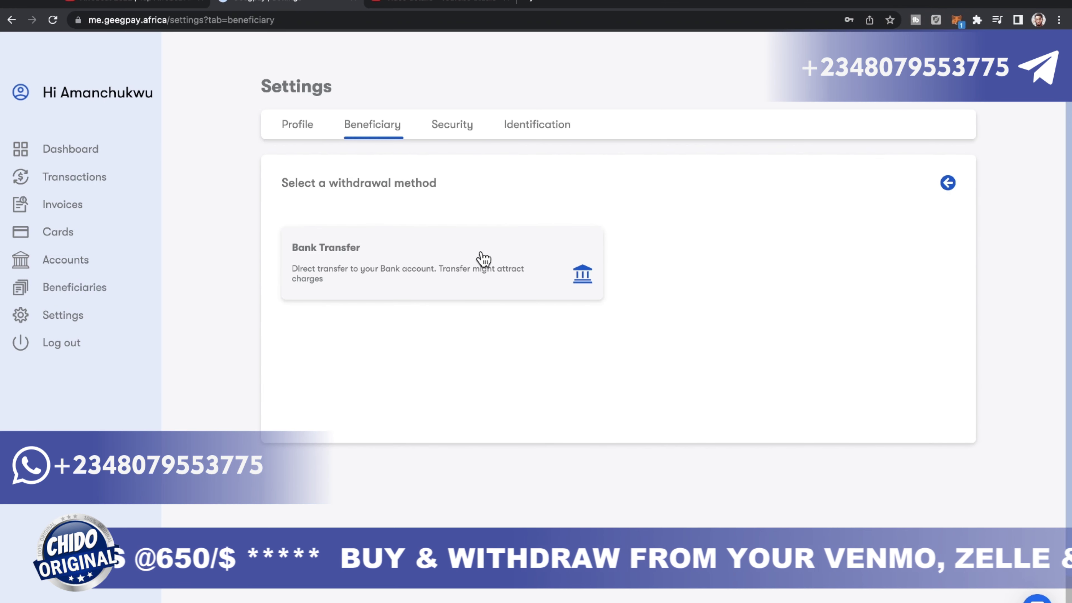
pyautogui.click(450, 270)
pyautogui.click(776, 277)
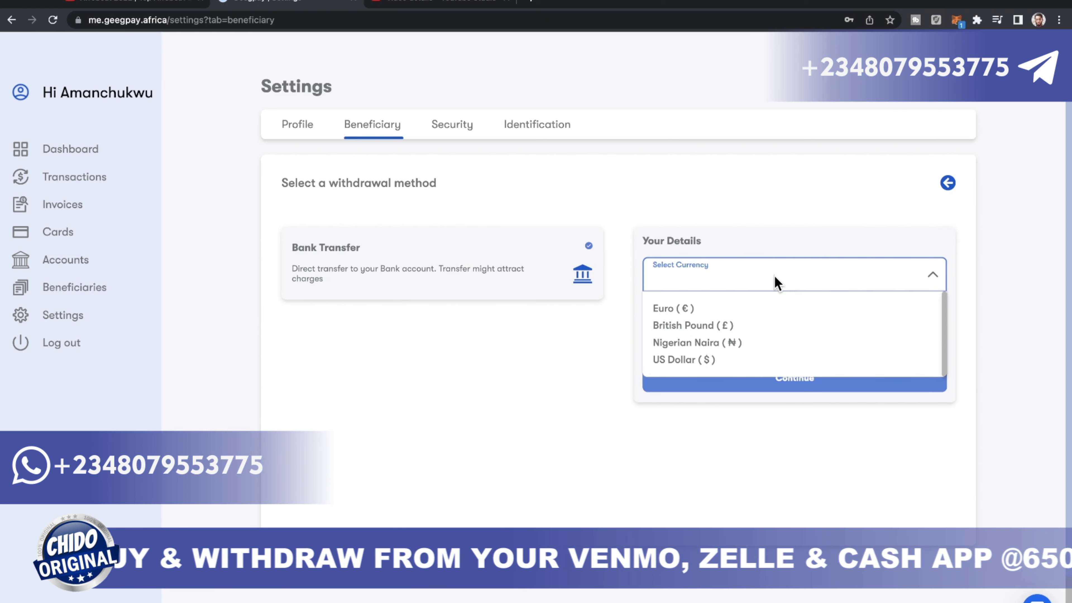
pyautogui.click(671, 345)
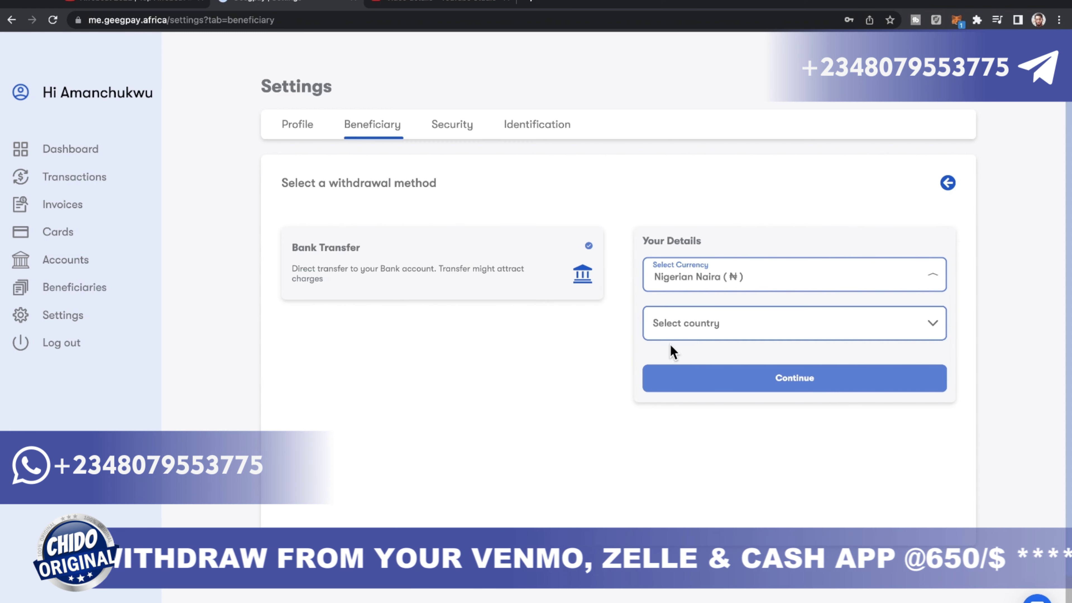
pyautogui.click(702, 329)
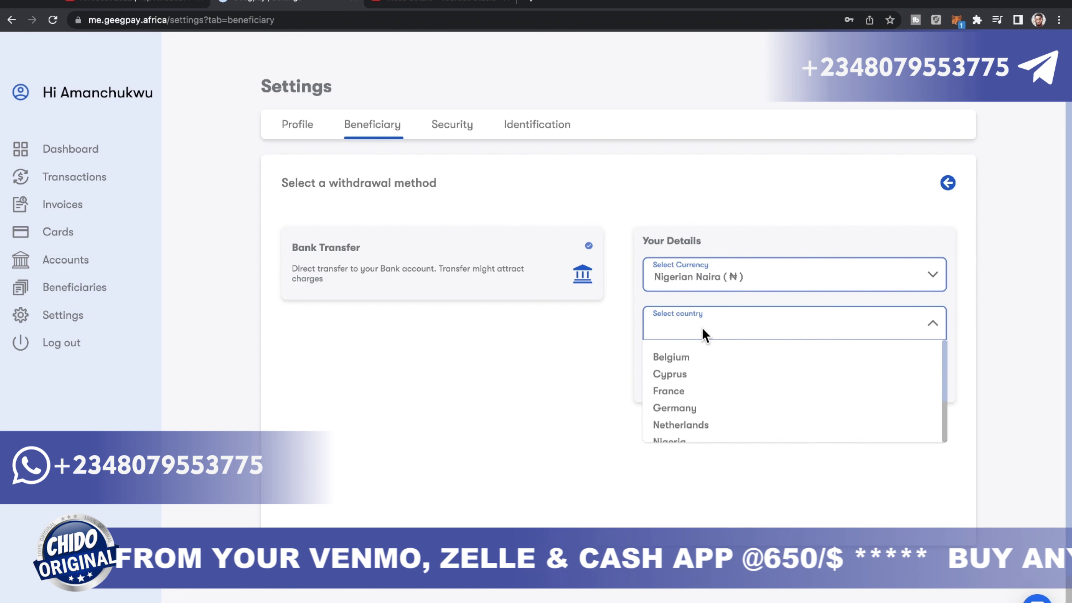
pyautogui.write('ni')
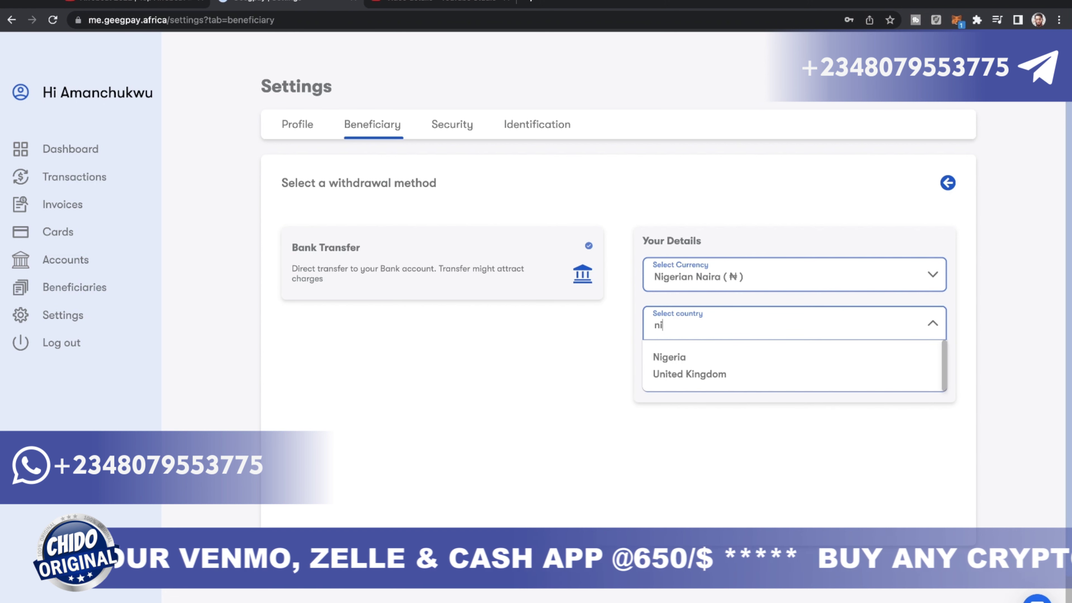
pyautogui.click(724, 359)
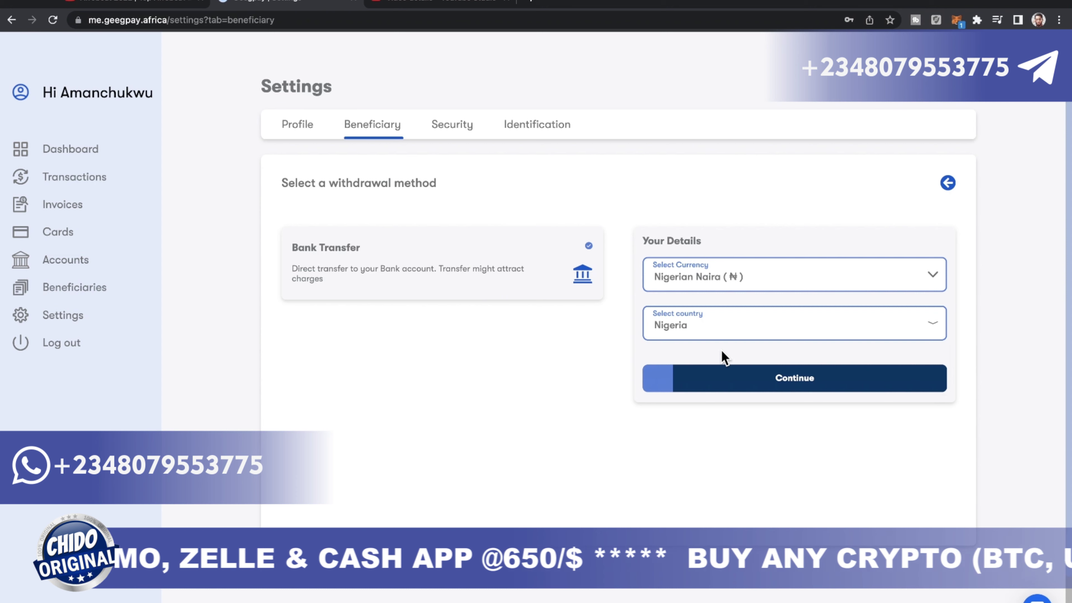
# - Set local bank account, recipient type Person and Access Bank PLC [ABP], then submit
pyautogui.click(701, 376)
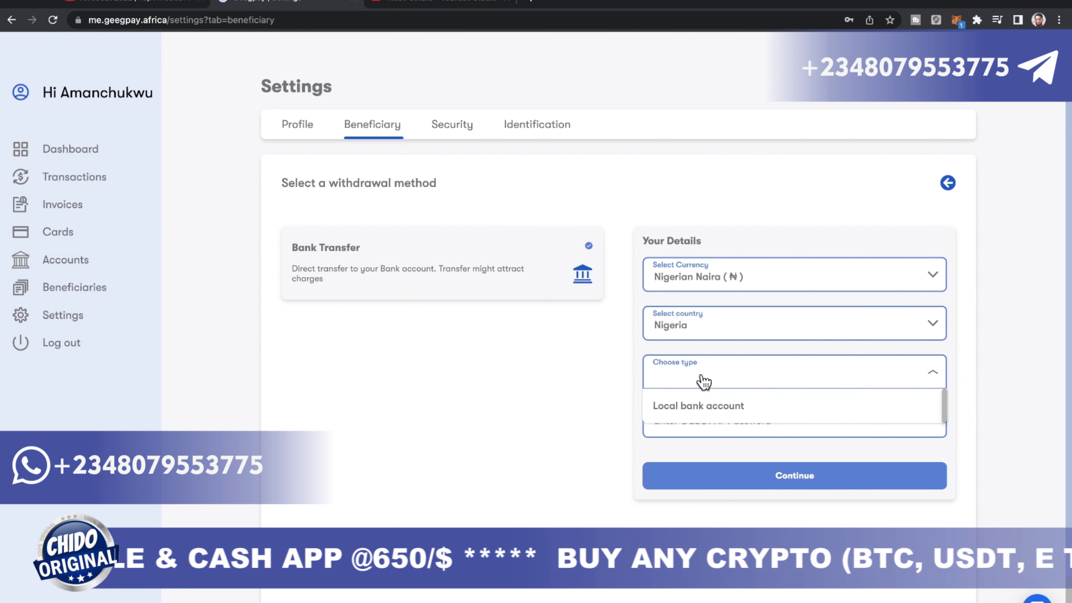
pyautogui.click(710, 404)
pyautogui.click(750, 431)
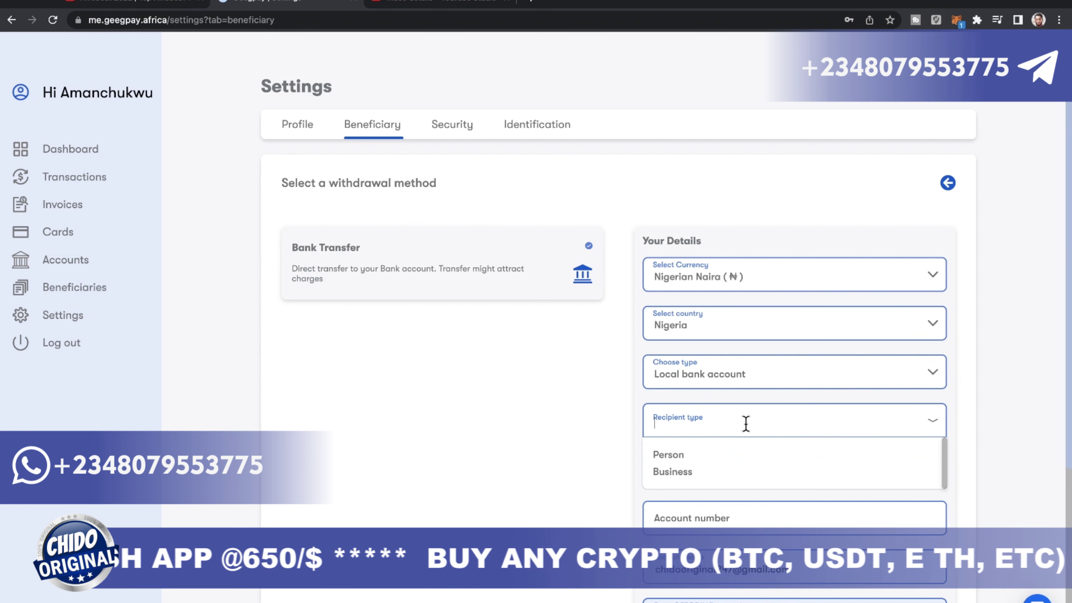
pyautogui.click(713, 459)
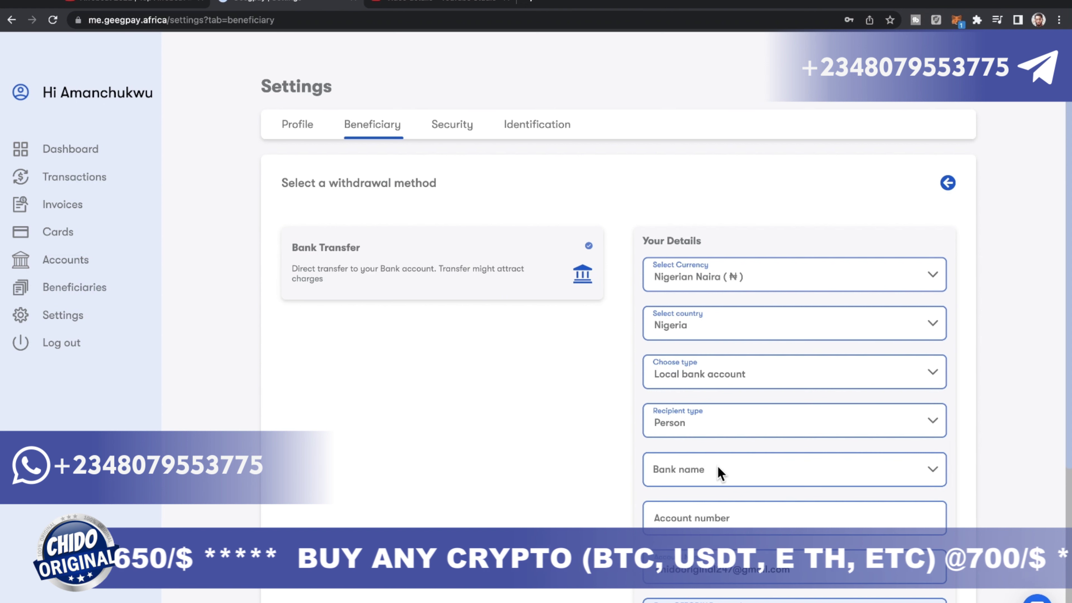
pyautogui.click(717, 472)
pyautogui.scroll(-3, 716, 520)
pyautogui.scroll(3, 712, 530)
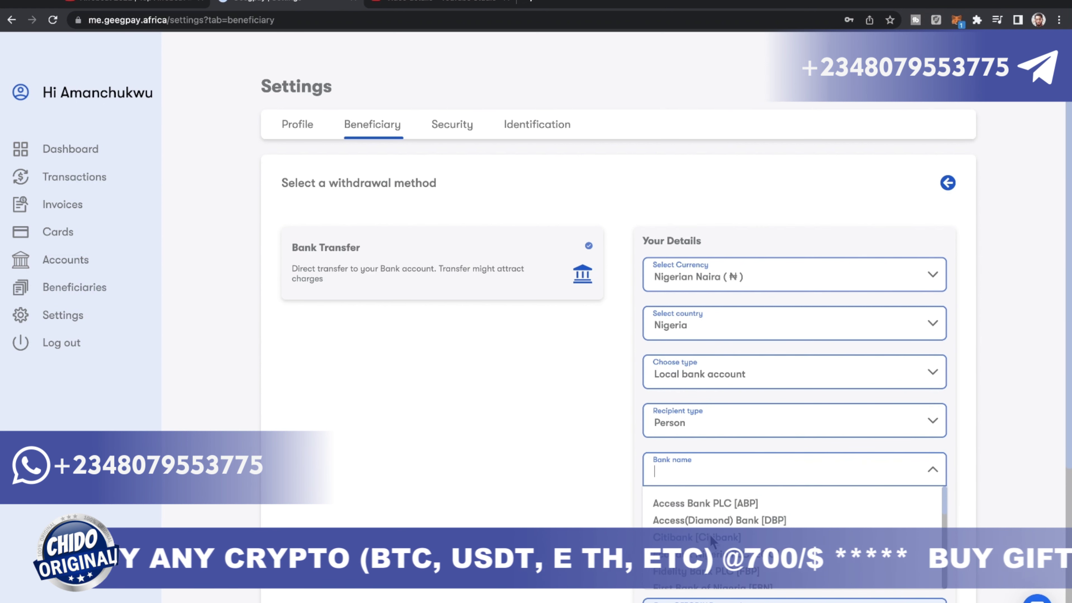
pyautogui.click(696, 504)
pyautogui.scroll(-1, 700, 513)
pyautogui.click(694, 486)
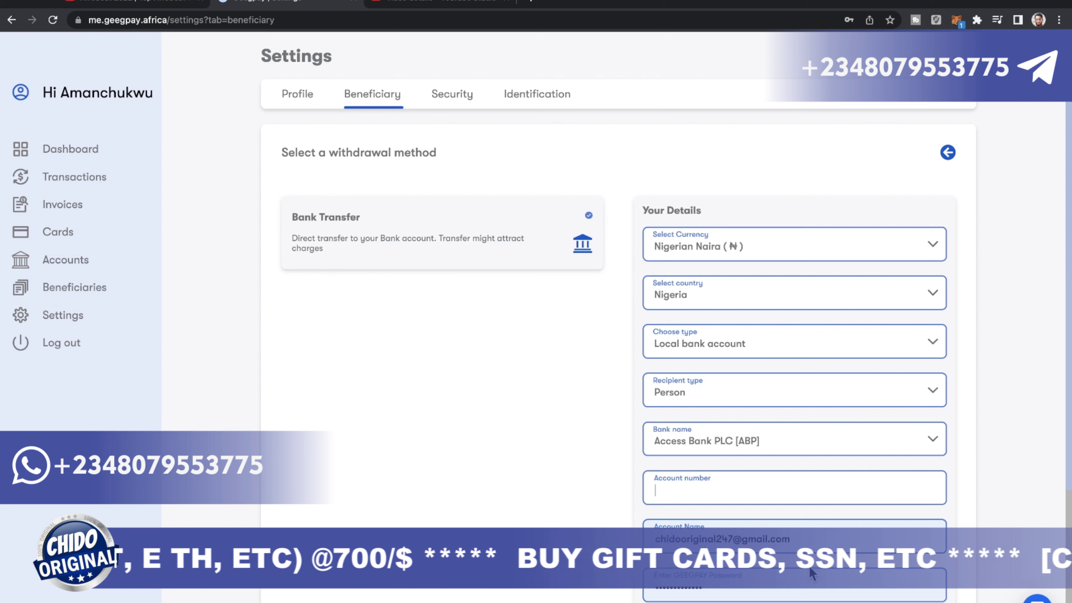
pyautogui.scroll(-5, 689, 590)
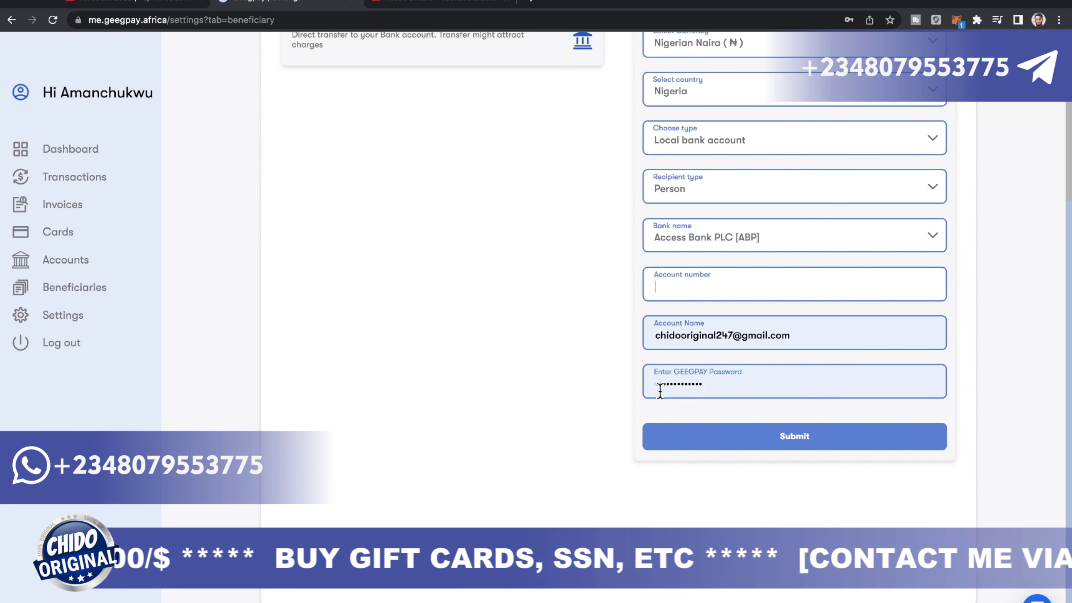
pyautogui.click(807, 449)
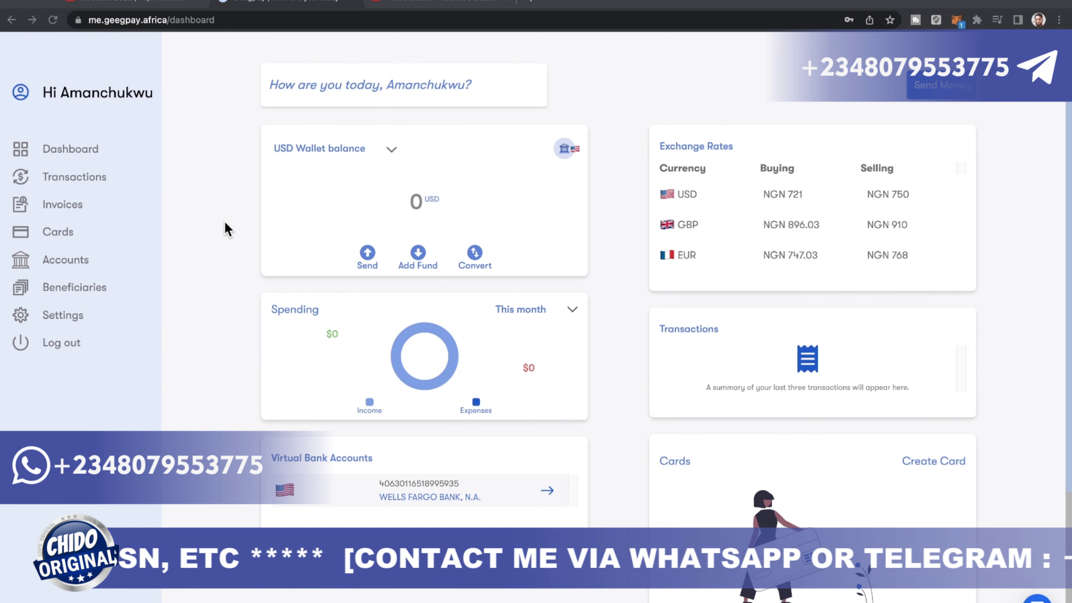
# - Open Create Card from the dashboard and begin entering the card alias
pyautogui.click(69, 148)
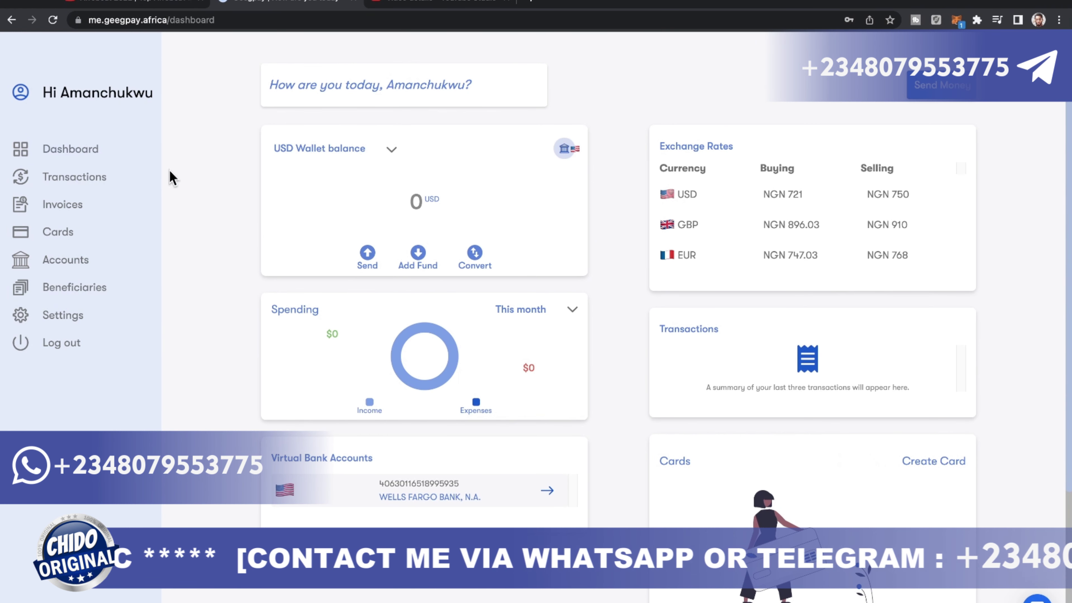
pyautogui.scroll(-5, 630, 427)
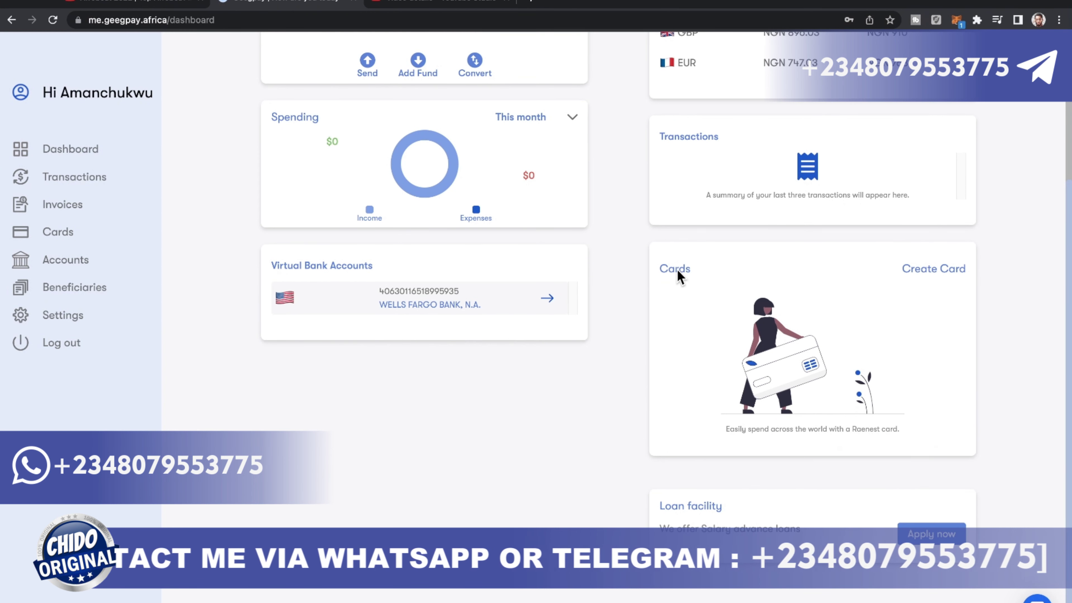
pyautogui.click(945, 270)
pyautogui.click(650, 141)
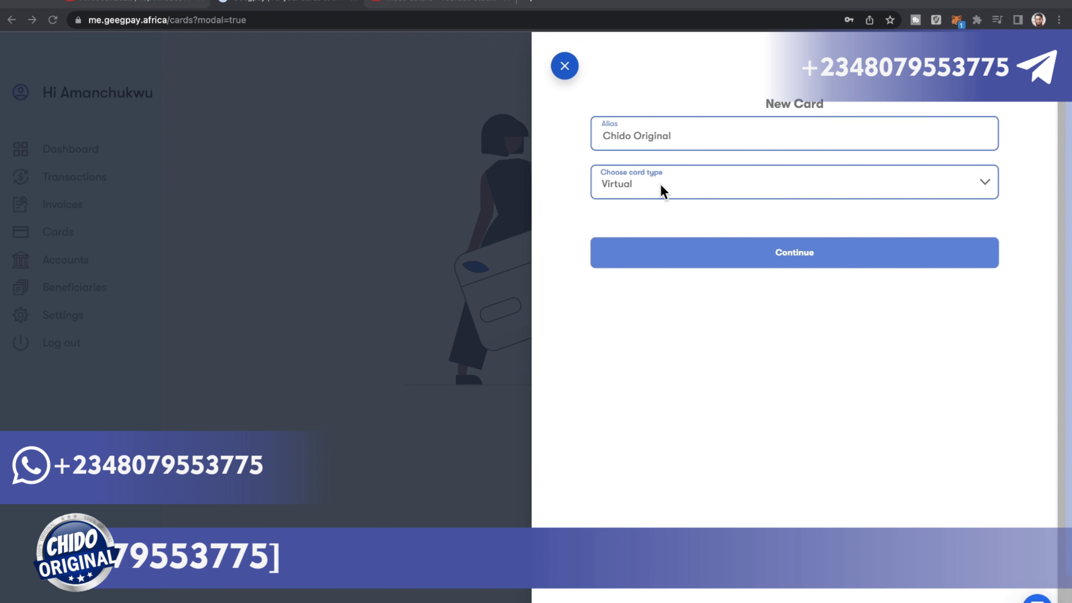
# - Keep Virtual as the card type and continue to the funding step
pyautogui.click(662, 193)
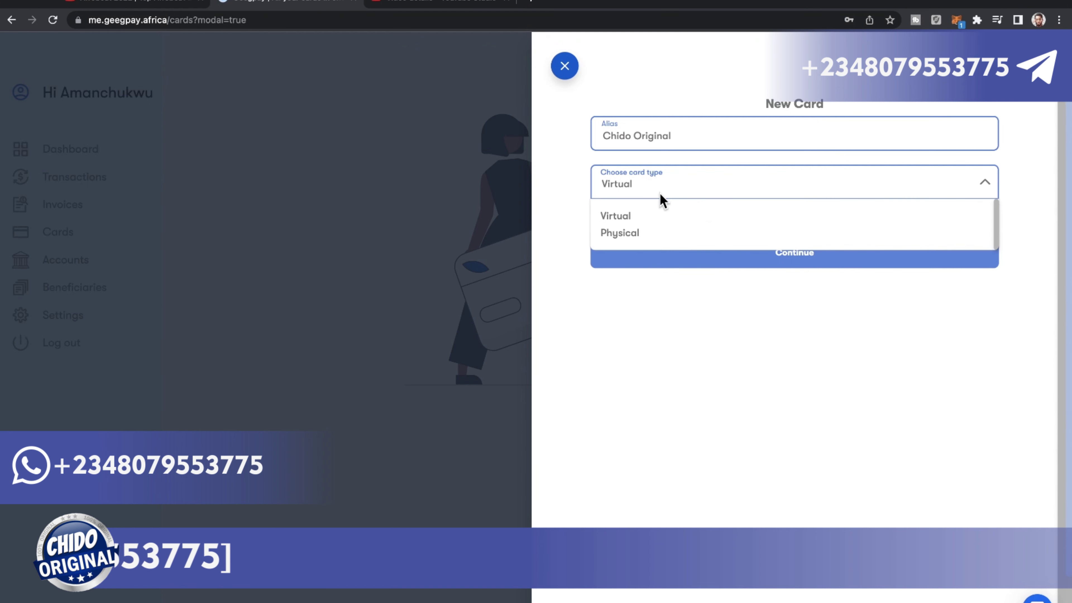
pyautogui.click(634, 216)
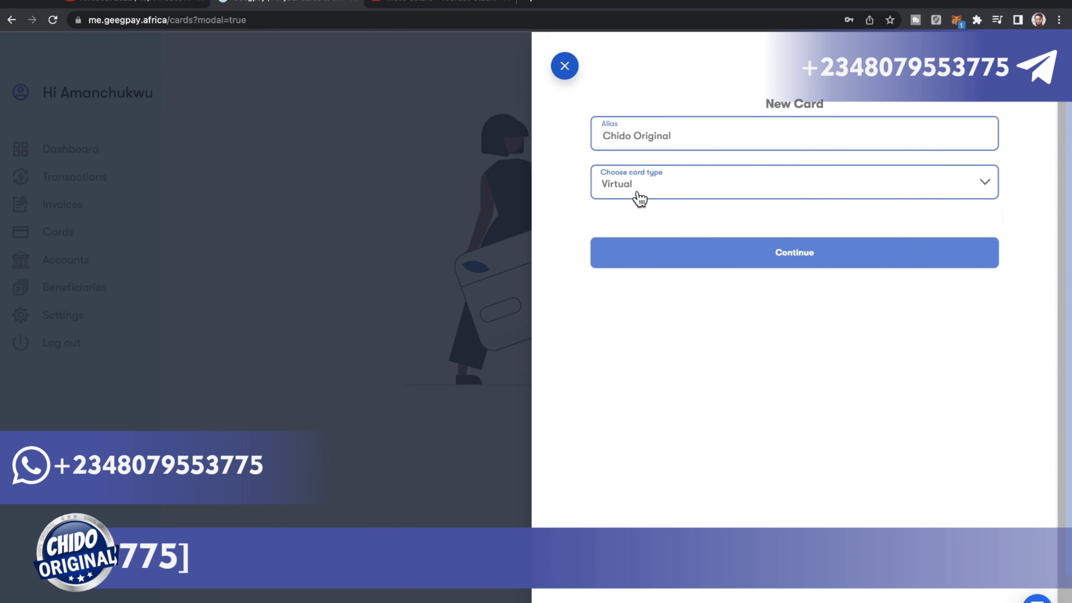
pyautogui.click(797, 252)
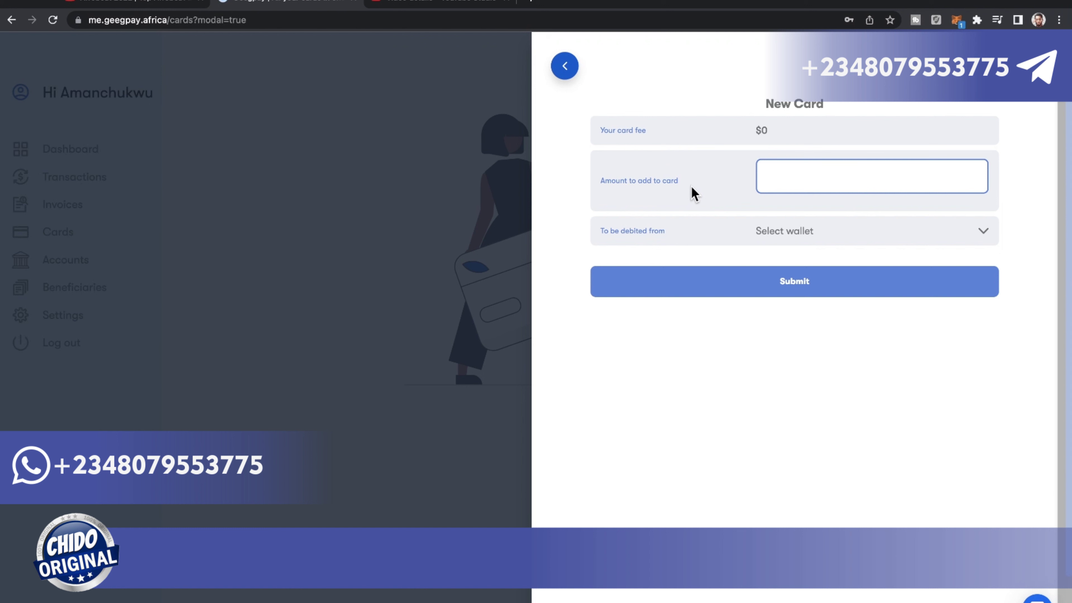
# - Replace the 1000 amount with 2, debit the USD Wallet, and submit the card
pyautogui.click(776, 179)
pyautogui.click(793, 242)
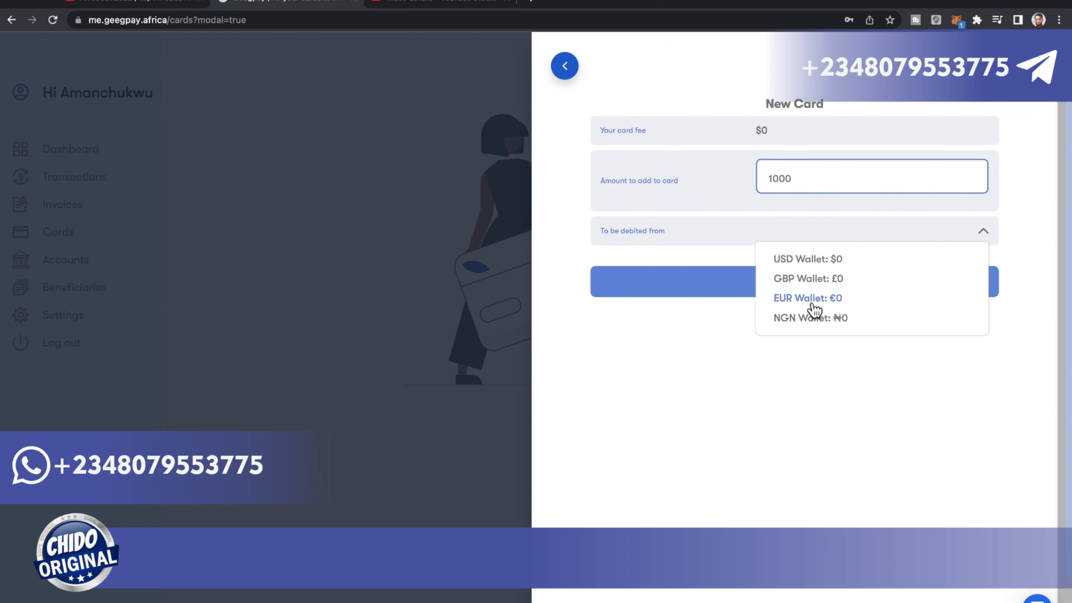
pyautogui.click(809, 259)
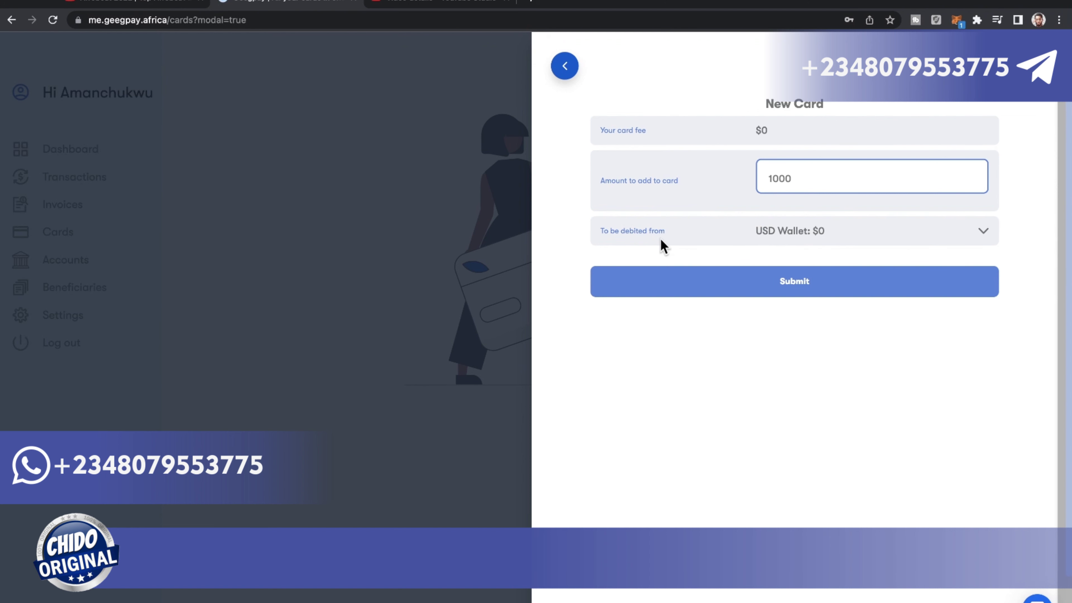
pyautogui.click(907, 240)
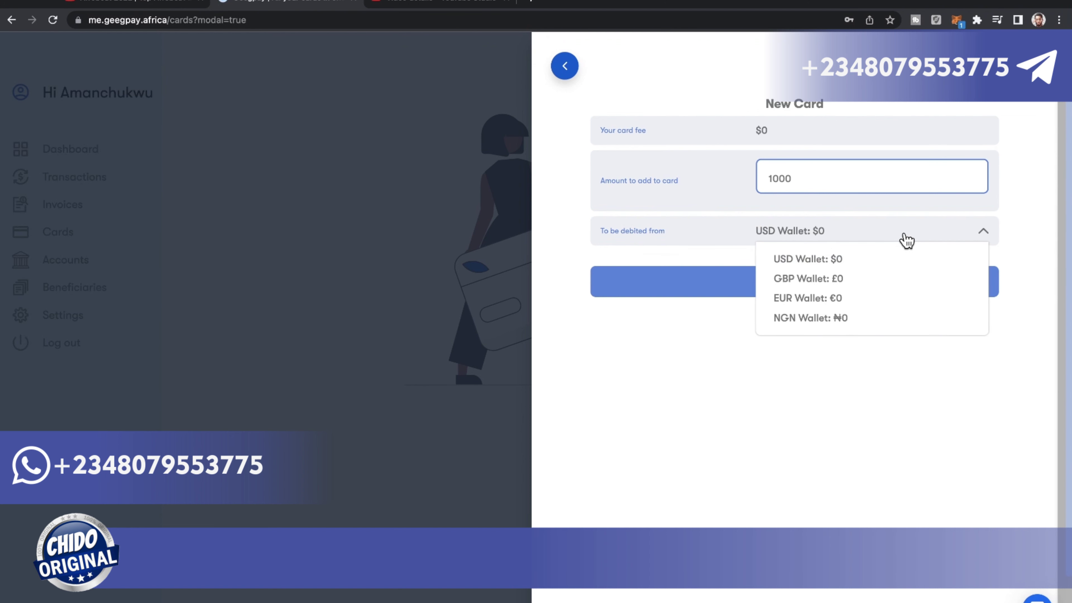
pyautogui.click(832, 178)
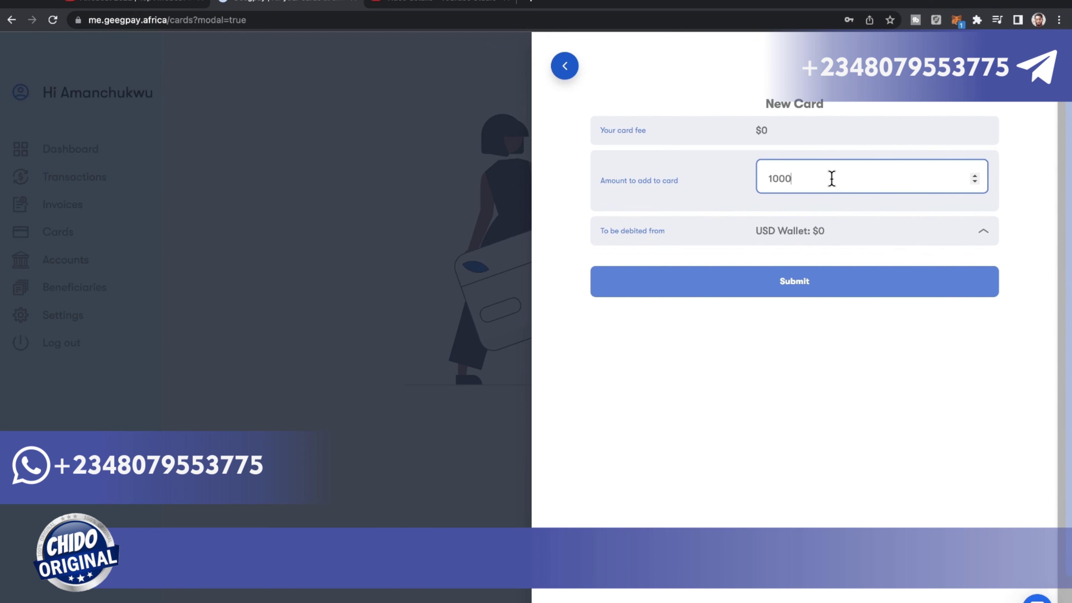
pyautogui.moveTo(817, 176); pyautogui.dragTo(724, 176)
pyautogui.write('2')
pyautogui.click(783, 279)
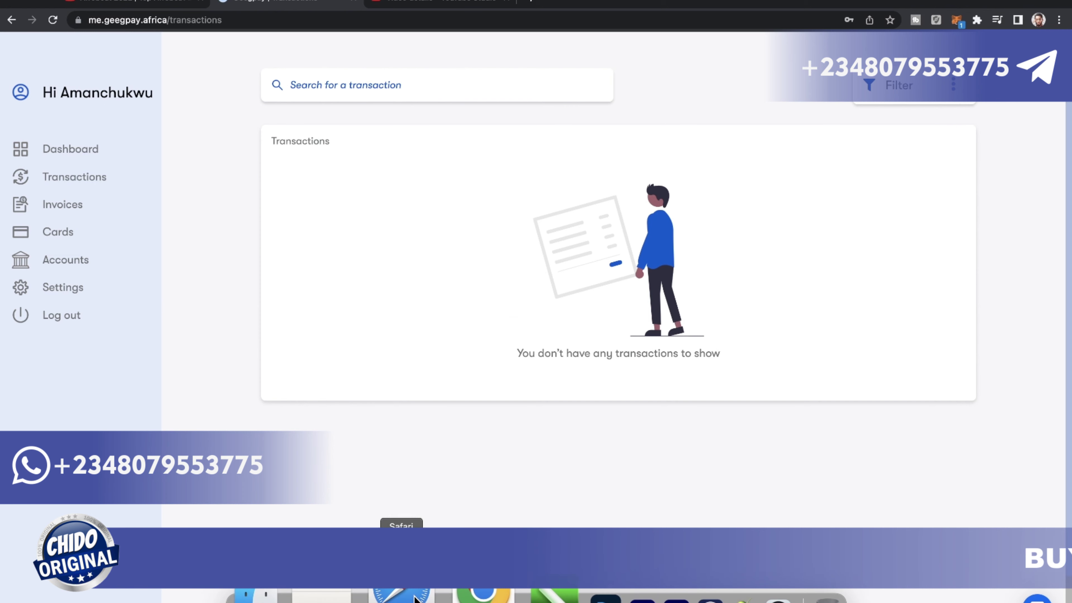
# - In PayPal, start Mag-transfer ng Pera and choose the Instant transfer option
pyautogui.click(416, 599)
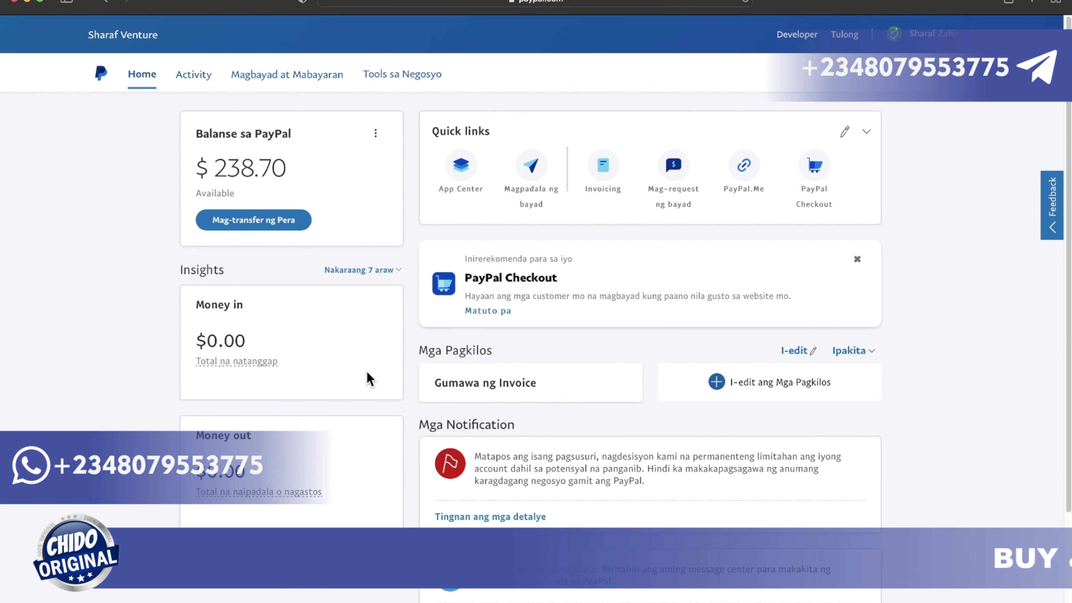
pyautogui.click(278, 224)
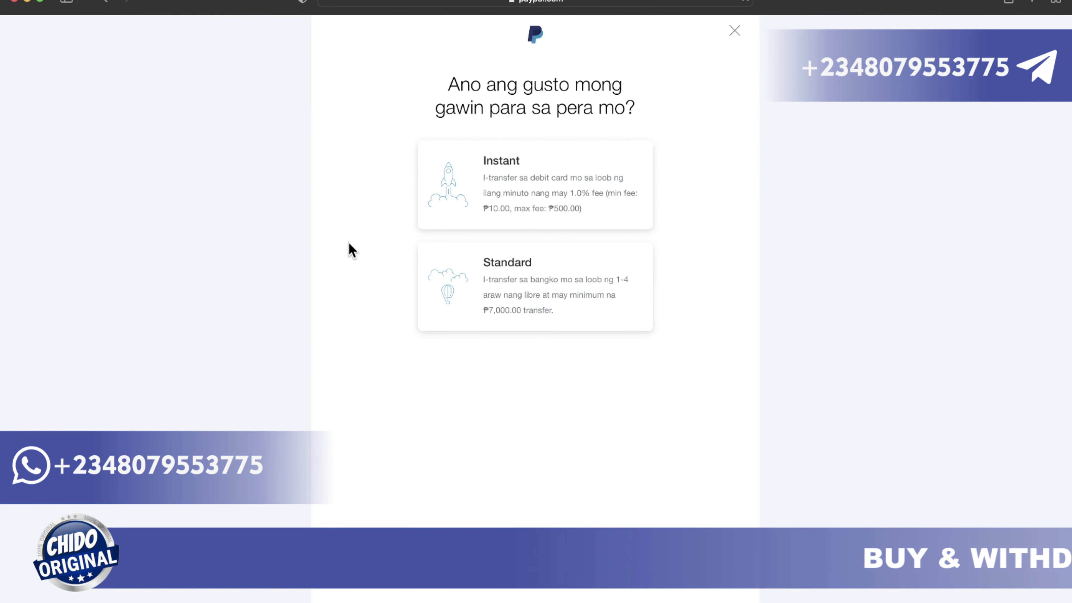
pyautogui.click(541, 212)
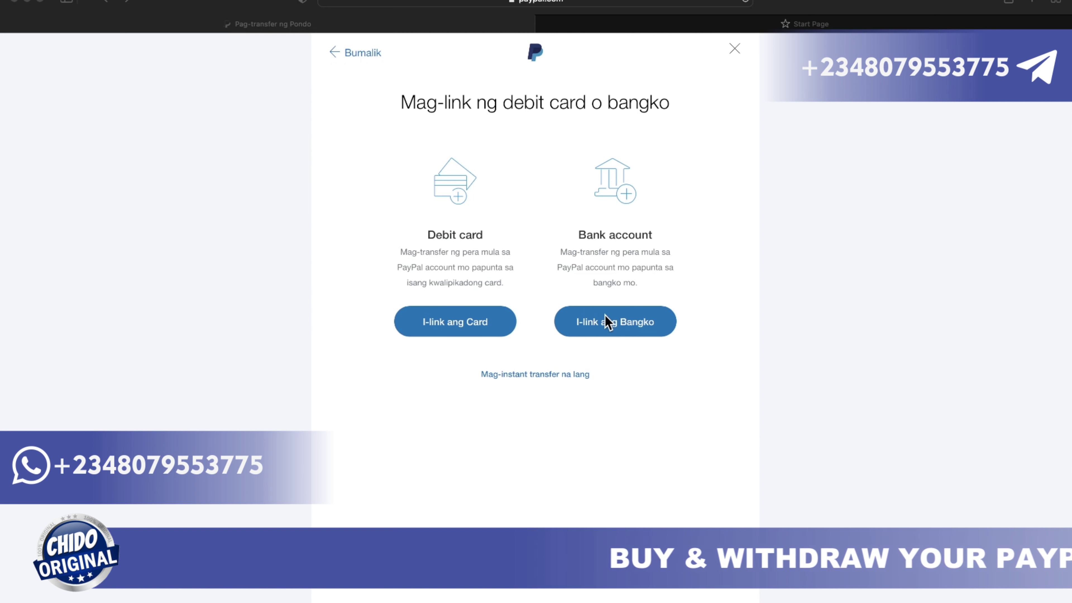
# - Choose I-link ang Bangko and switch to the U.S. bank account linking form
pyautogui.click(620, 326)
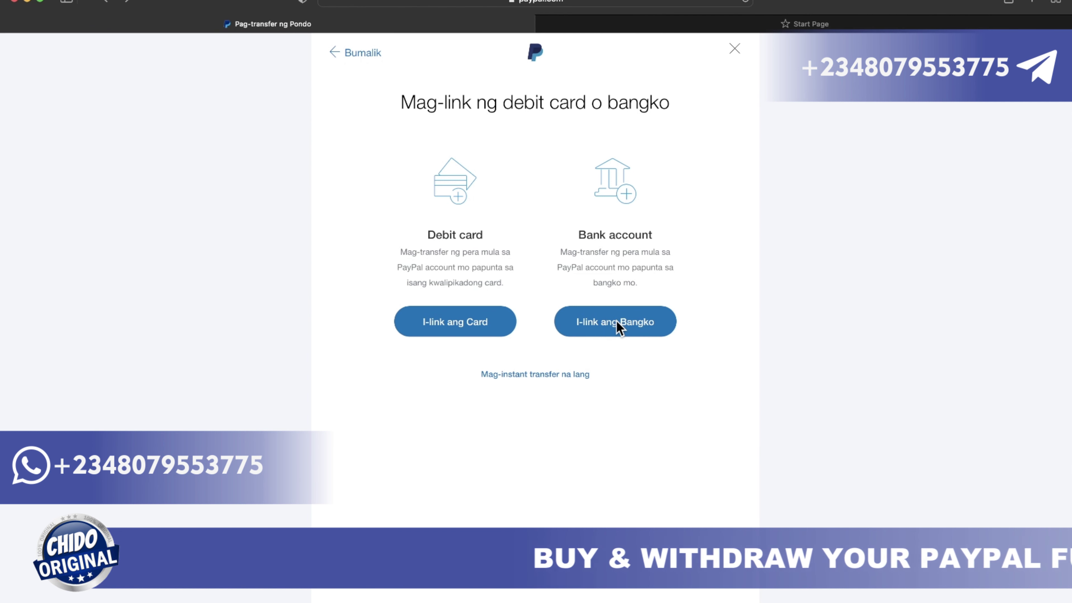
pyautogui.click(621, 327)
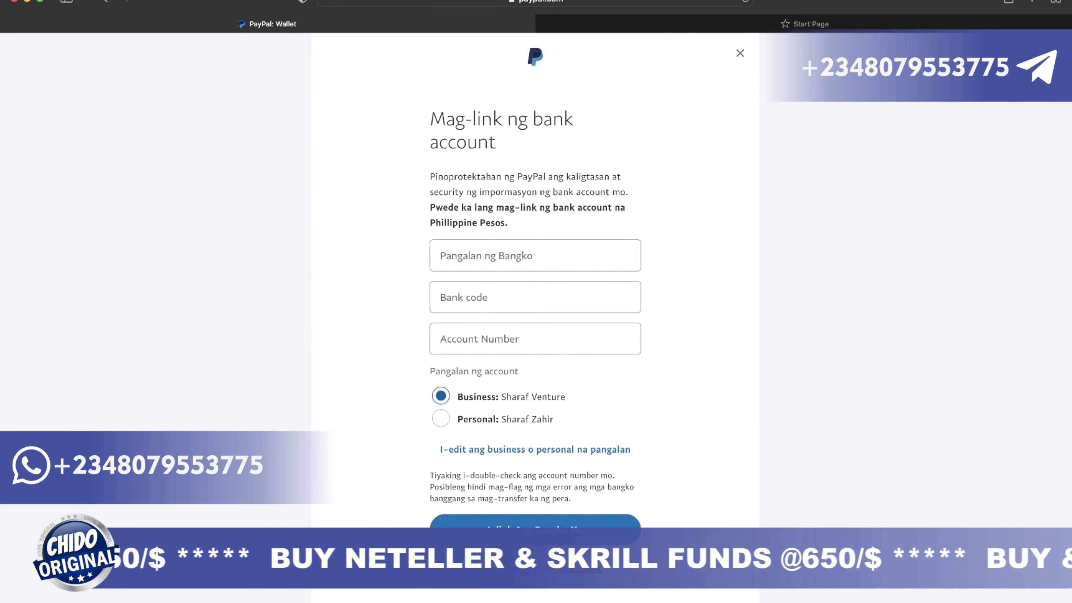
pyautogui.click(541, 574)
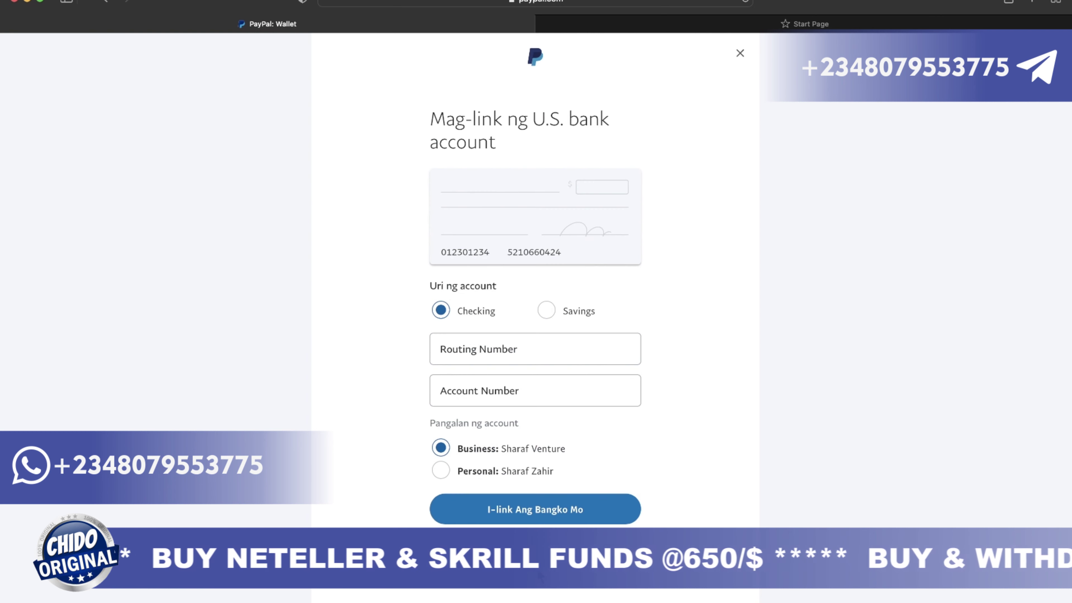